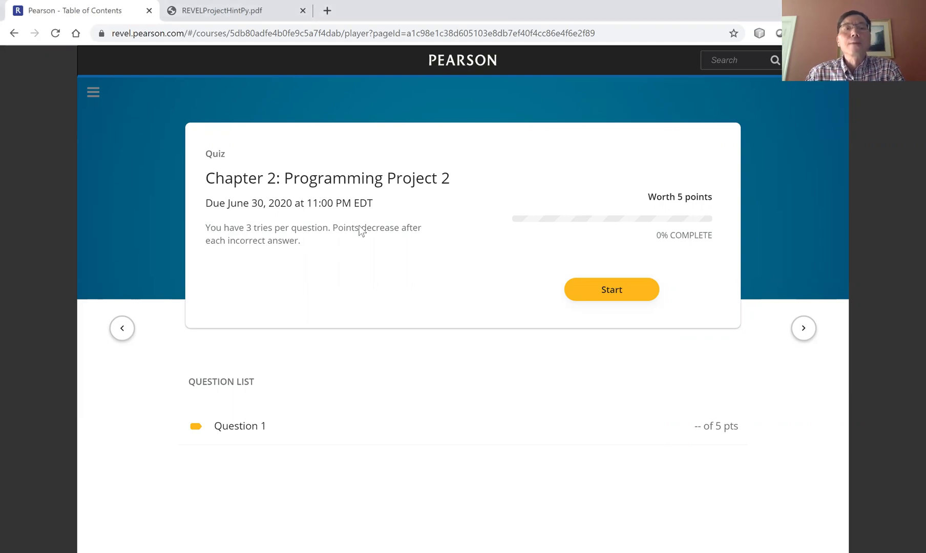
Step: Open Question 1 and highlight the FAQ web address in the problem text
click(247, 430)
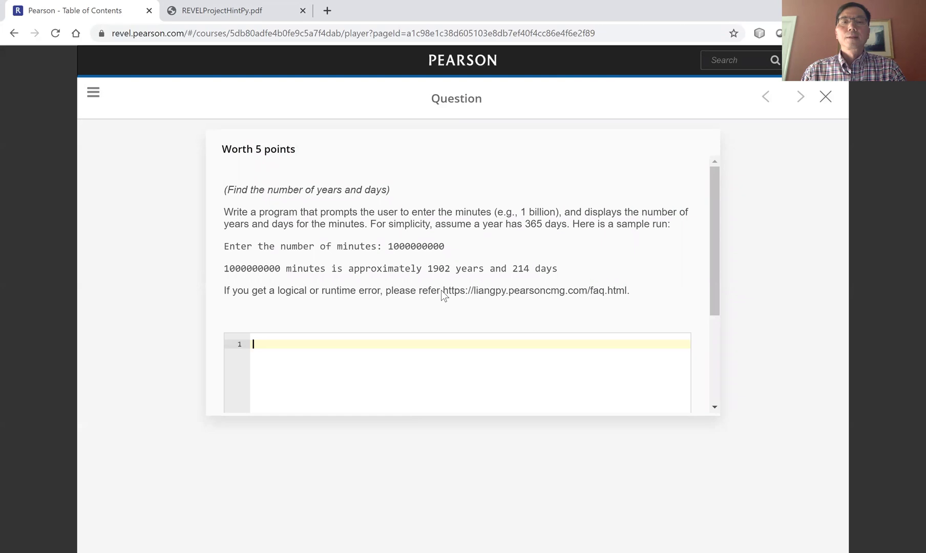
drag(443, 290, 626, 294)
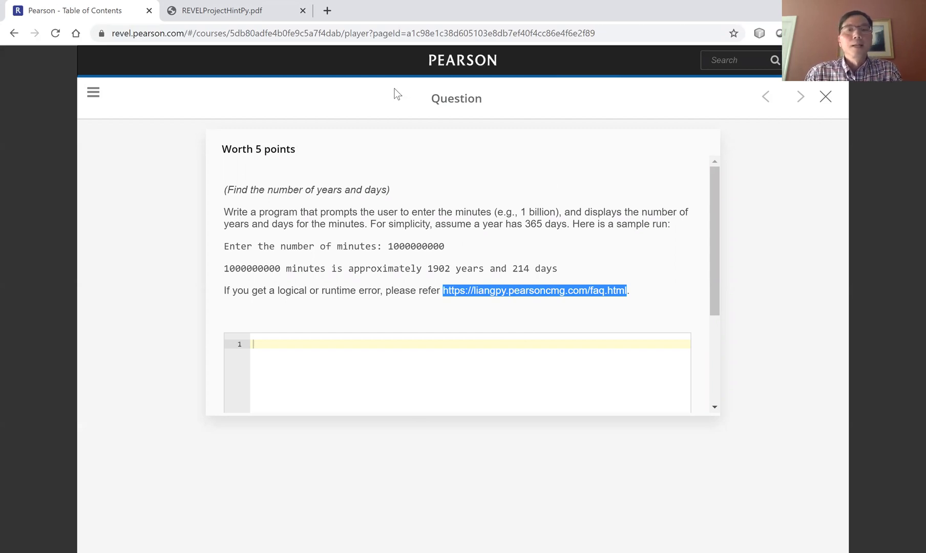
Step: In REVELProjectHintPy.pdf, highlight the end-of-chapter programming project hints heading
click(204, 25)
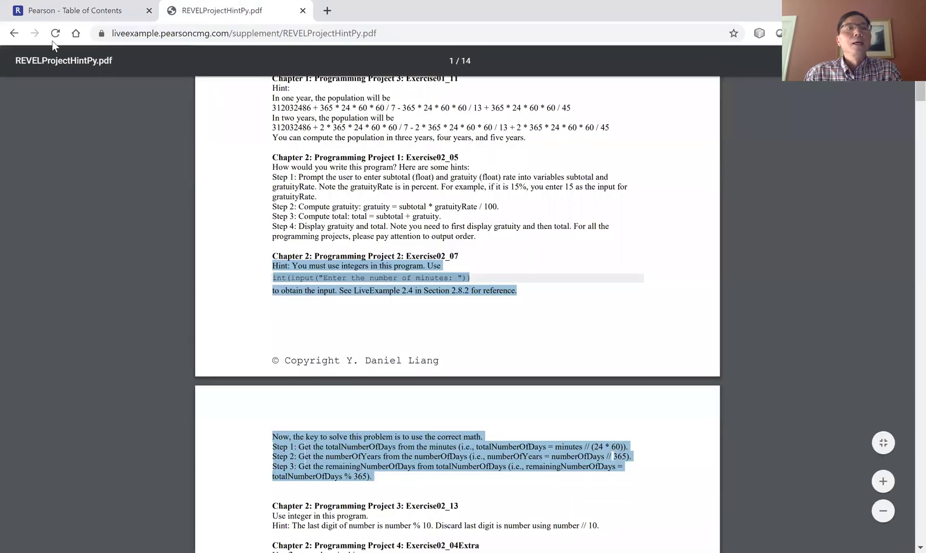
key(alt+Left)
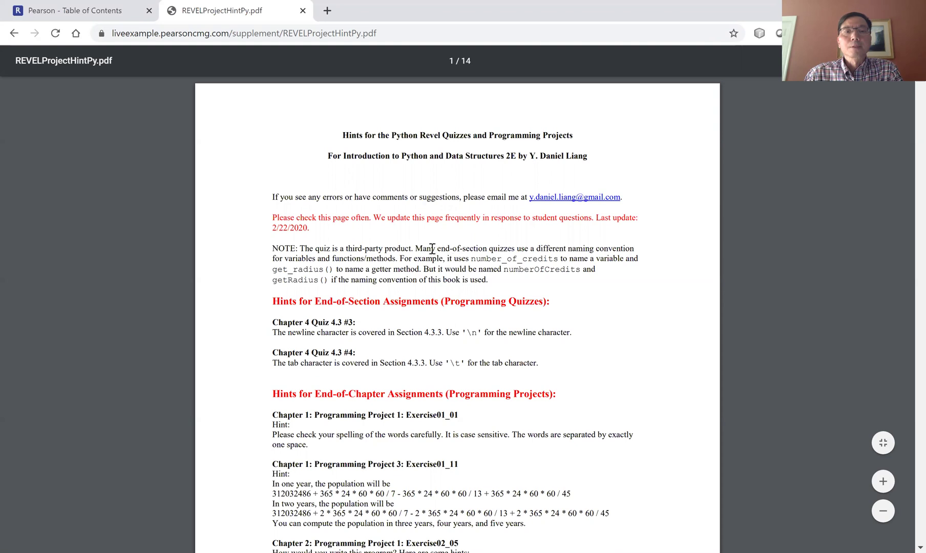
scroll(308, 287, down, 1)
drag(286, 328, 562, 329)
Step: Highlight the Exercise02_07 hint and its math steps, then return to the Revel question
scroll(384, 392, down, 3)
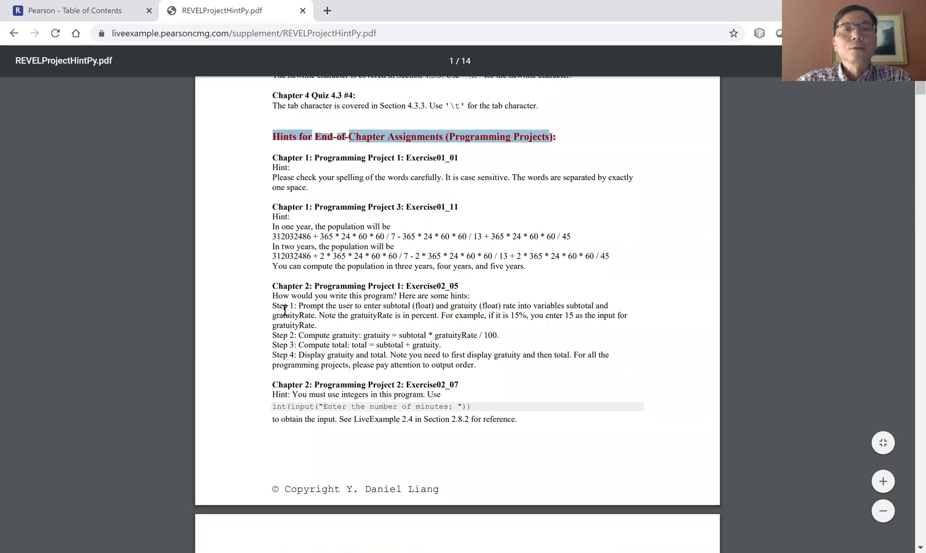
scroll(366, 382, down, 1)
scroll(366, 381, down, 2)
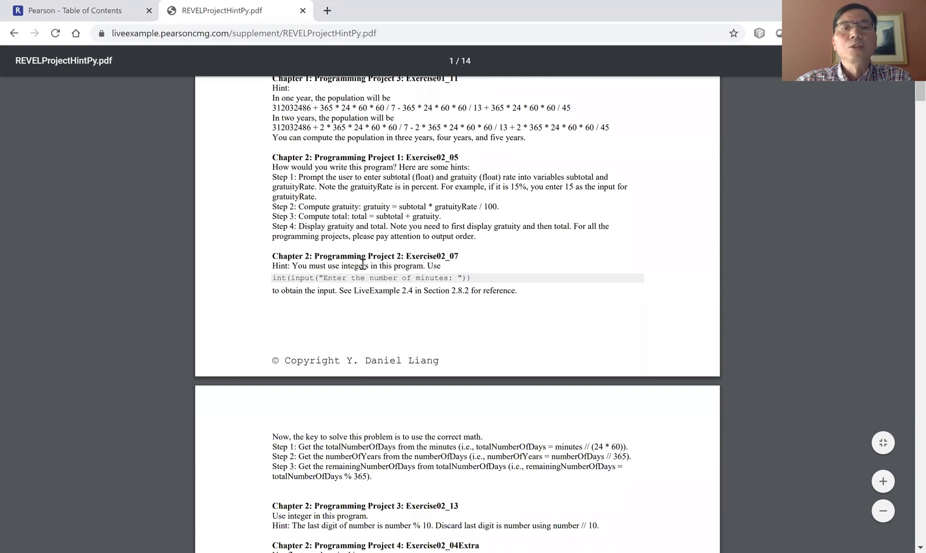
drag(273, 265, 373, 477)
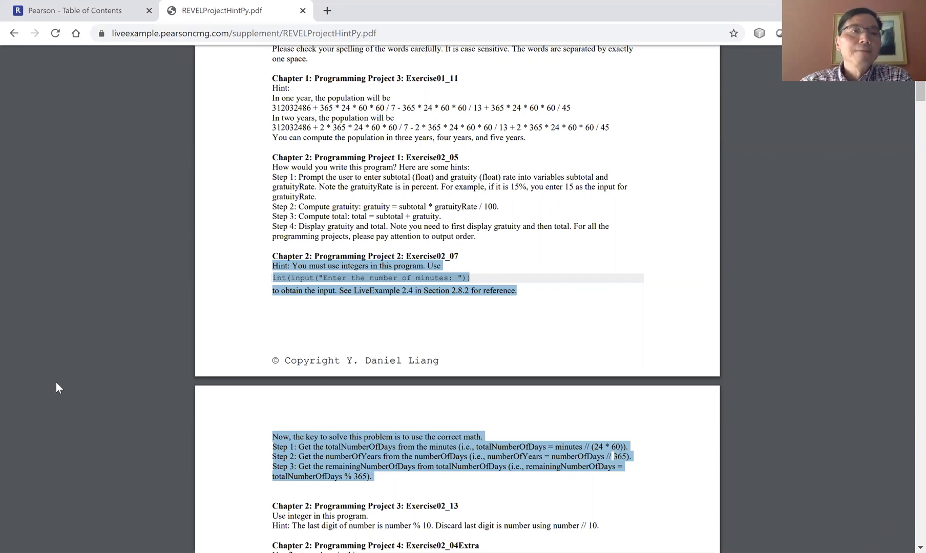
key(ctrl+shift+Tab)
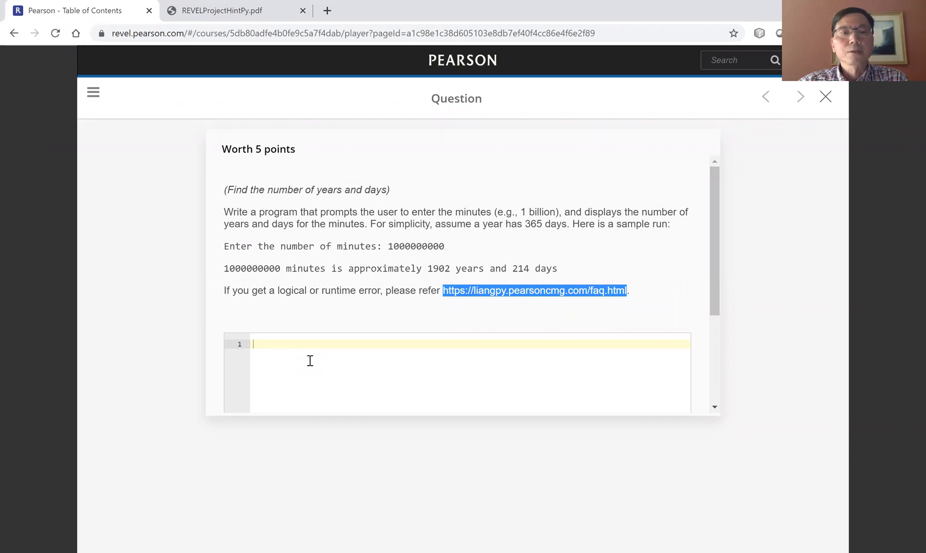
Step: Paste the 11-line minutes-to-years program, change line 4 to (24 * 6), and submit it
click(310, 360)
text(# Obtain input minutes = int(input("Enter the number of minutes: "))  totalNumberOfDays = minutes // (24 * 60) numberOfYears = totalNumberOfDays // 365 remainingNumberOfDays = totalNumberOfDays % 365;  # Display results print(minutes, "minutes is approximately",     numberOfYears, "years and", remainingNumberOfDays, "days"))
click(402, 345)
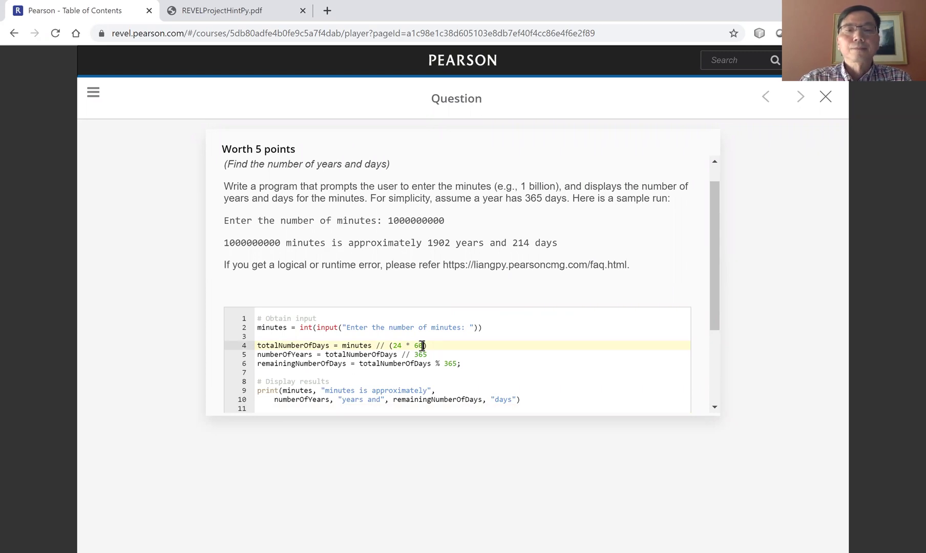
click(422, 345)
key(BackSpace)
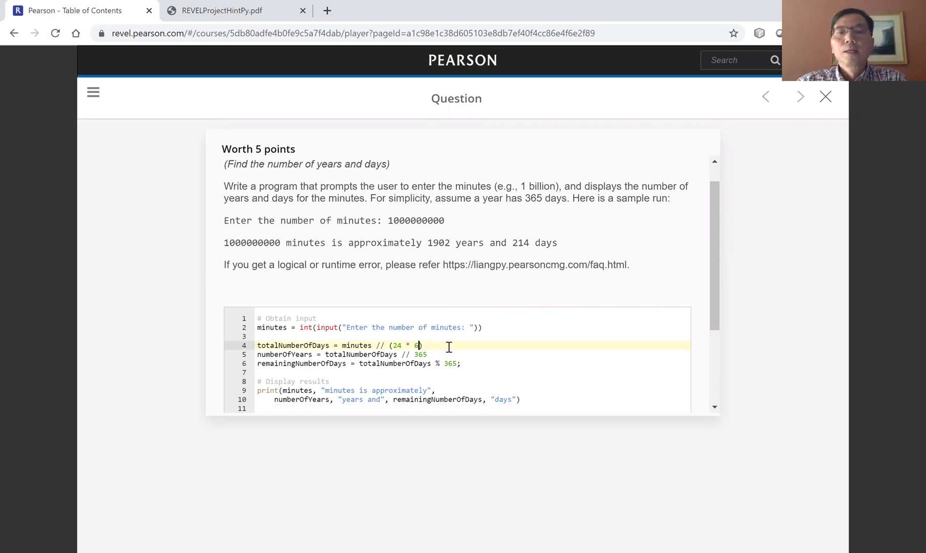
scroll(448, 346, down, 2)
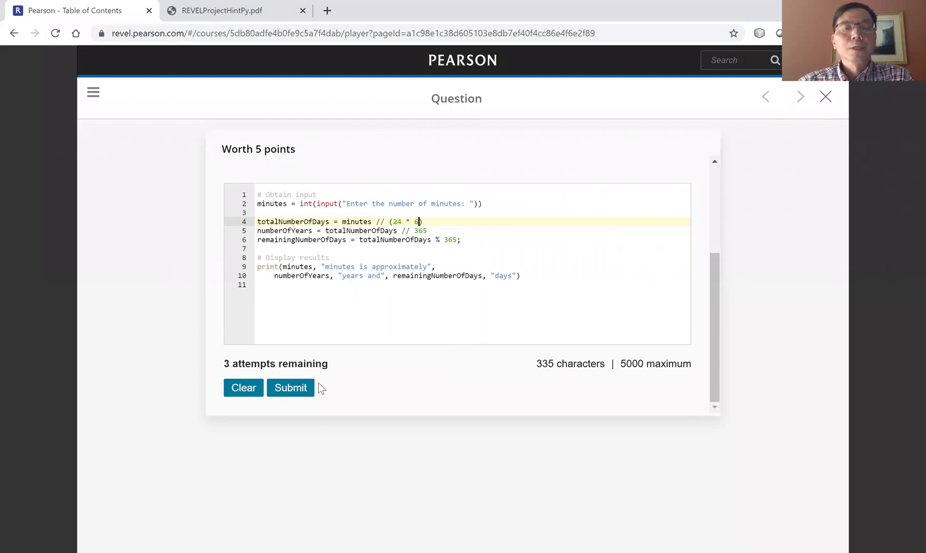
click(297, 393)
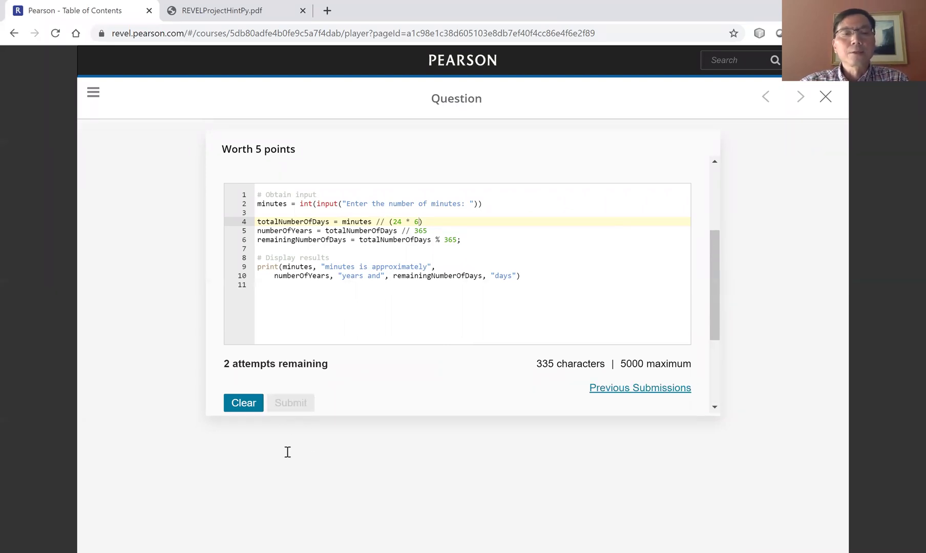
Step: Read the Logic Error(s) feedback with 2 attempts left, then switch back to the hints PDF
scroll(301, 479, down, 4)
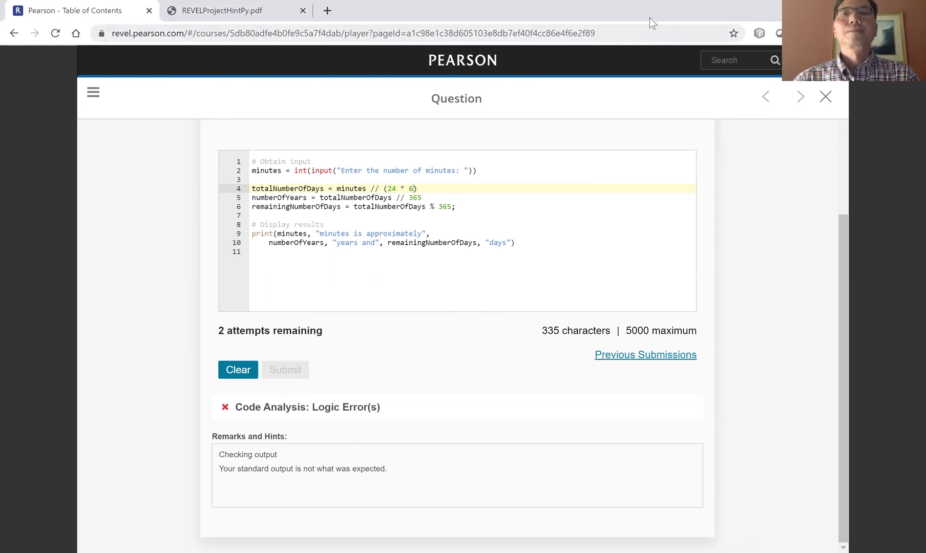
click(265, 19)
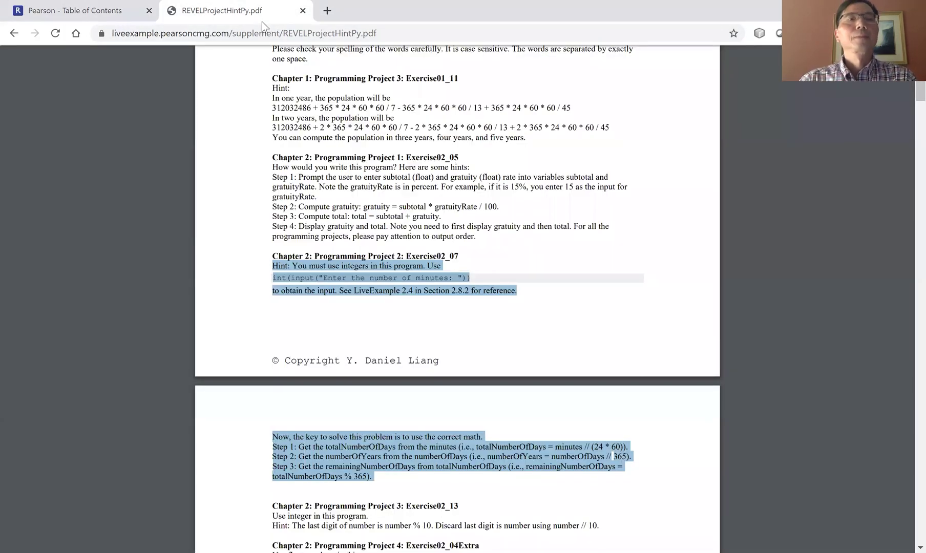
Step: Back on the Python FAQ, highlight the logic-error question and the project-to-exercise mapping link
click(14, 32)
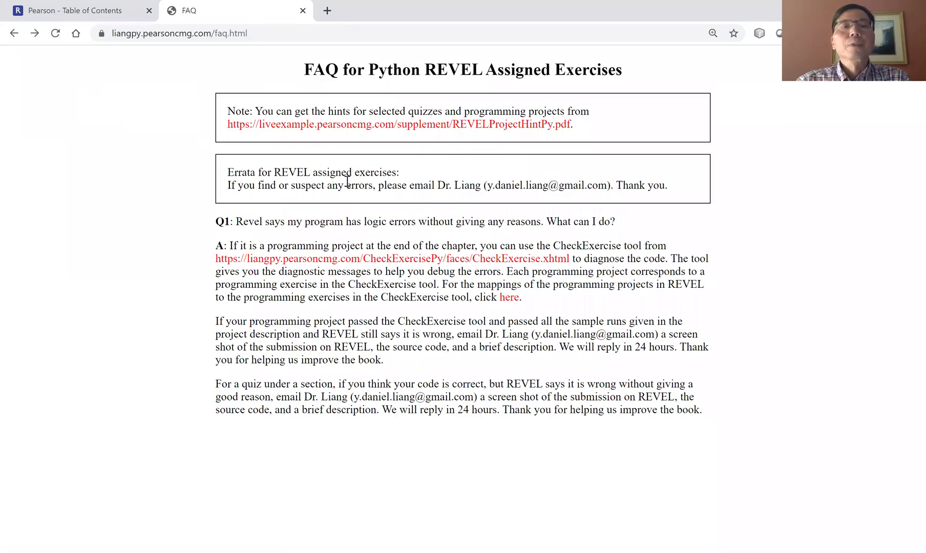
drag(237, 221, 621, 223)
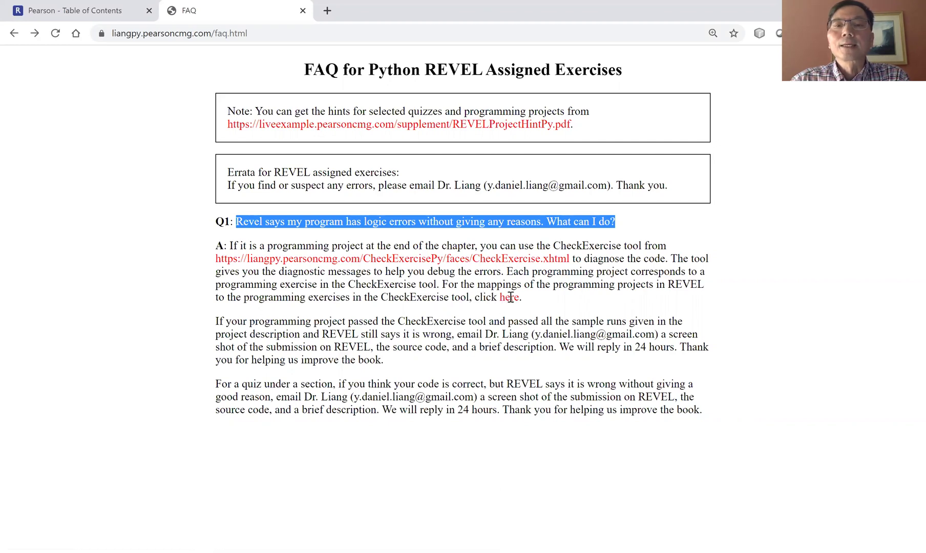
drag(474, 297, 523, 299)
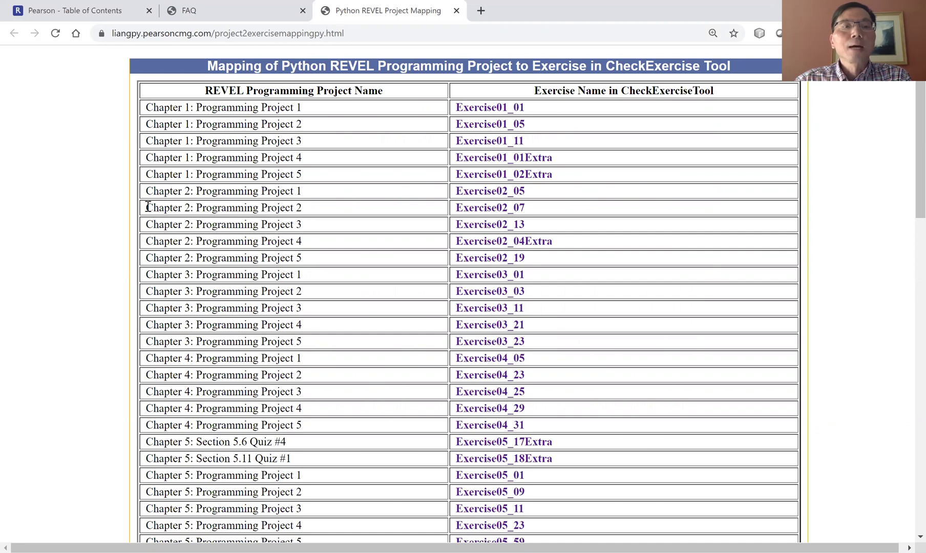
Step: From the Chapter 2: Programming Project 2 row, open the Exercise02_07 CheckExercise tool
drag(146, 208, 310, 211)
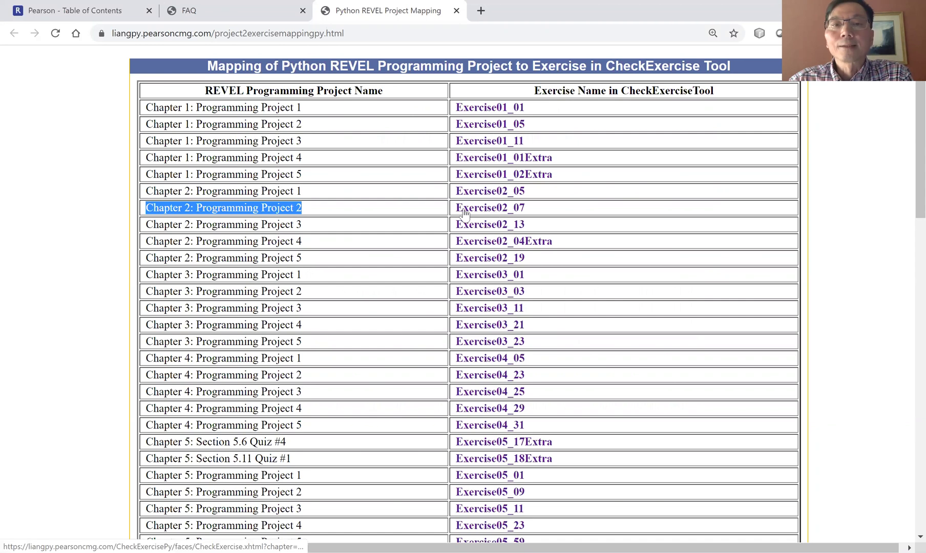
click(510, 212)
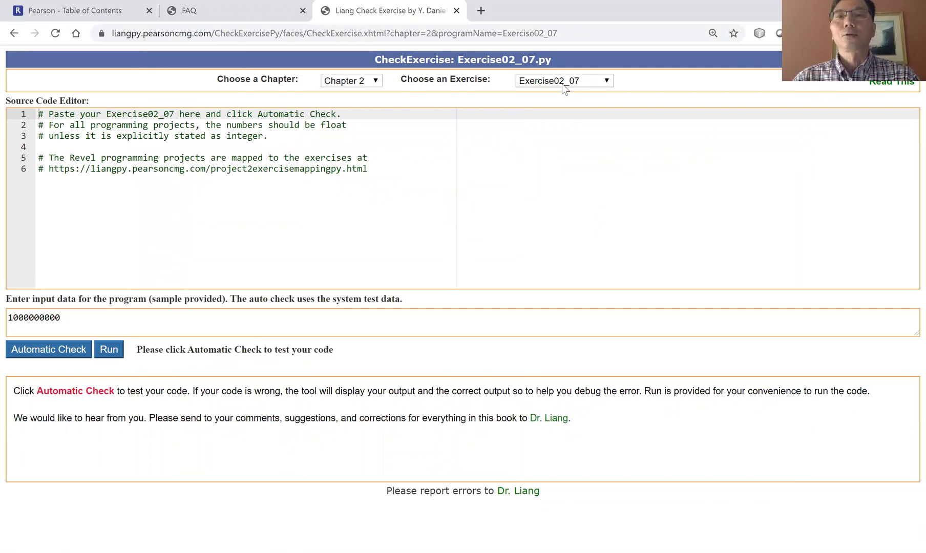
Step: Paste the program over the sample comments, with line 4 as (24 * 6), and run Automatic Check
click(446, 157)
key(ctrl+a)
text(# Obtain input minutes = int(input("Enter the number of minutes: "))  totalNumberOfDays = minutes // (24 * 60) numberOfYears = totalNumberOfDays // 365 remainingNumberOfDays = totalNumberOfDays % 365;  # Display results print(minutes, "minutes is approximately",     numberOfYears, "years and", remainingNumberOfDays, "days"))
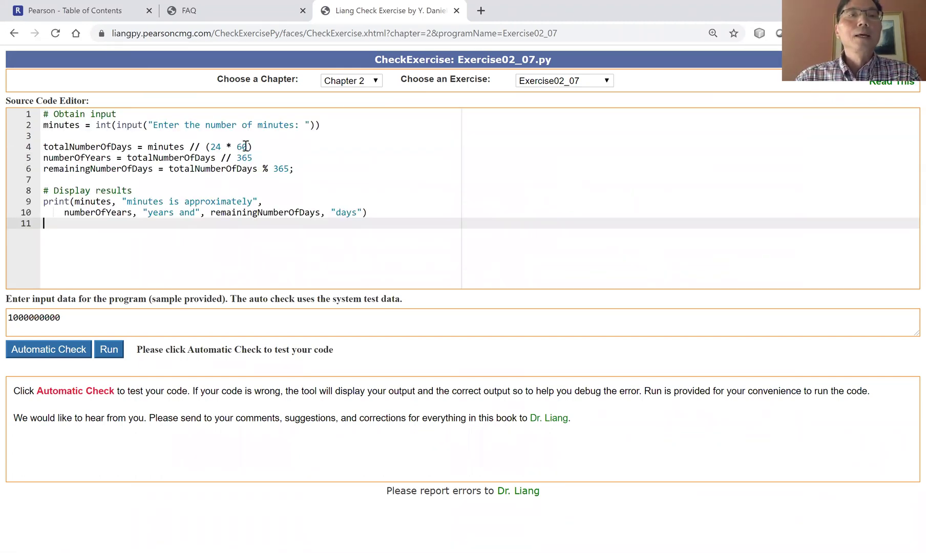
click(245, 147)
key(Delete)
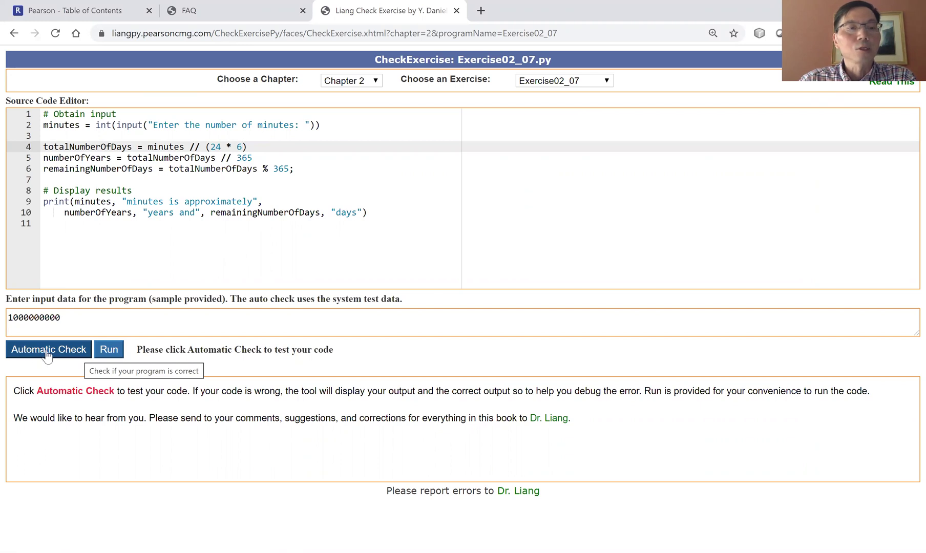
click(45, 354)
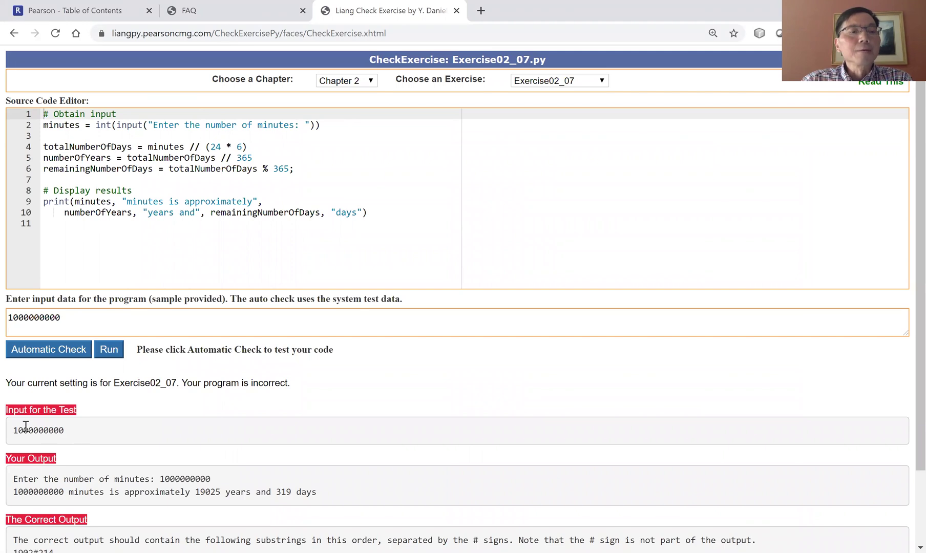
double_click(23, 426)
scroll(125, 458, down, 1)
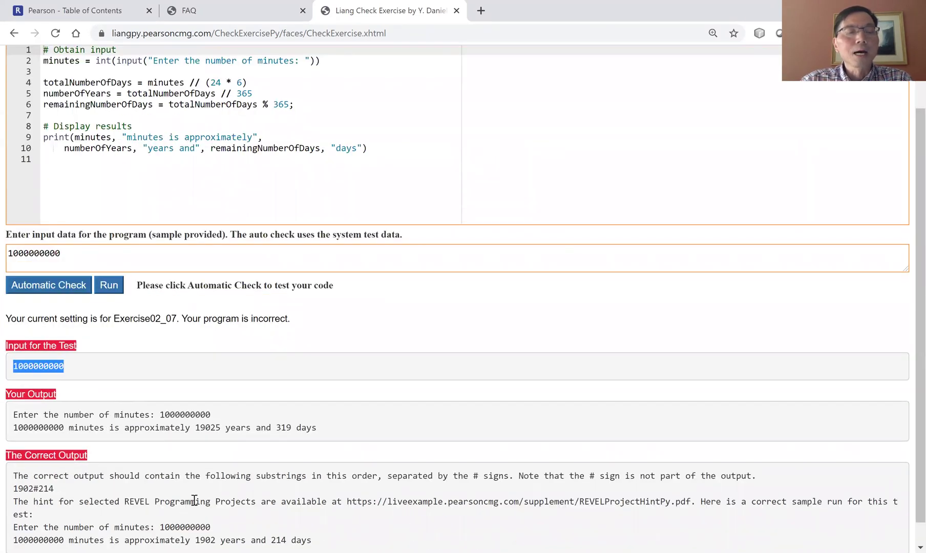
scroll(195, 499, down, 1)
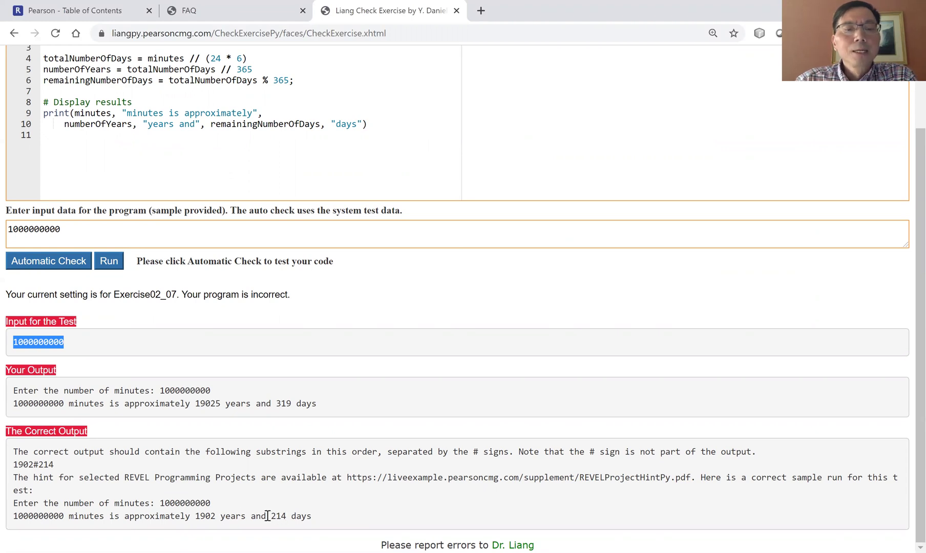
drag(271, 515, 308, 516)
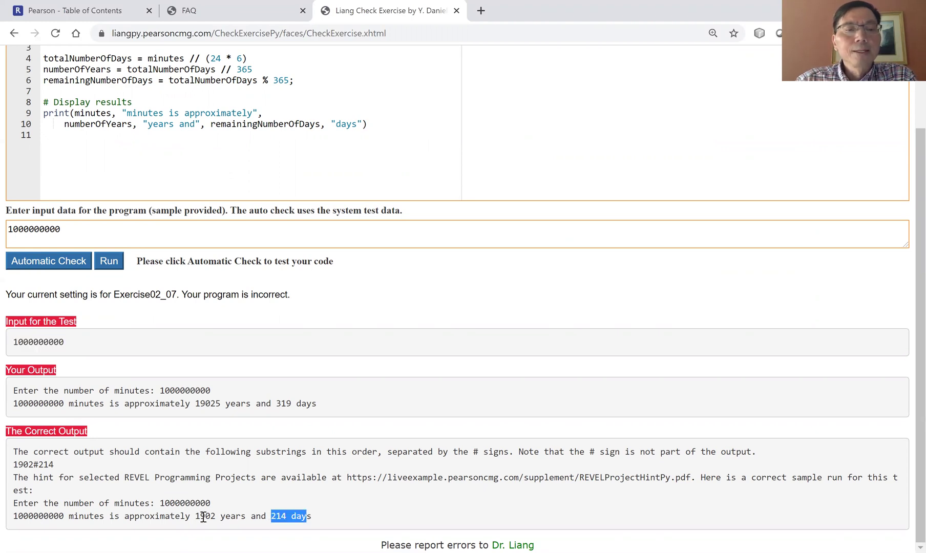
drag(191, 516, 228, 515)
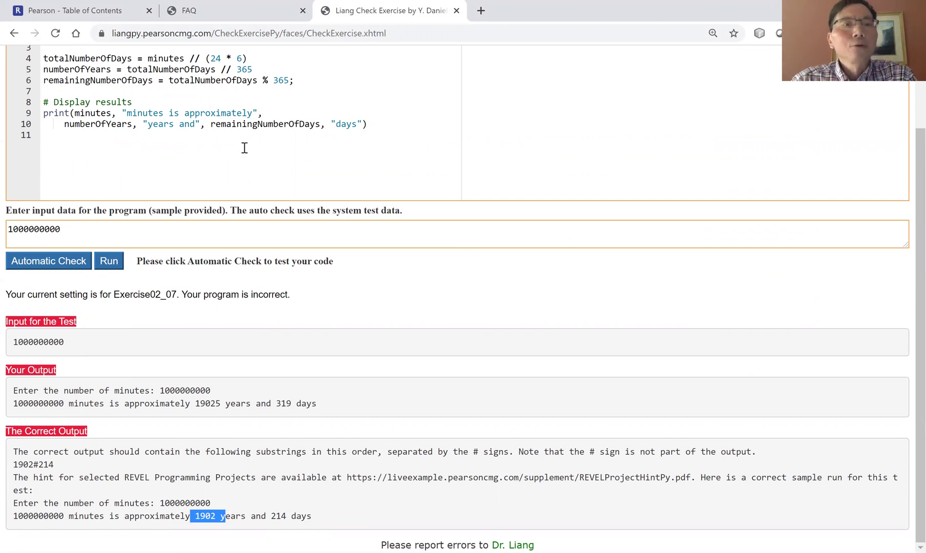
scroll(244, 148, up, 2)
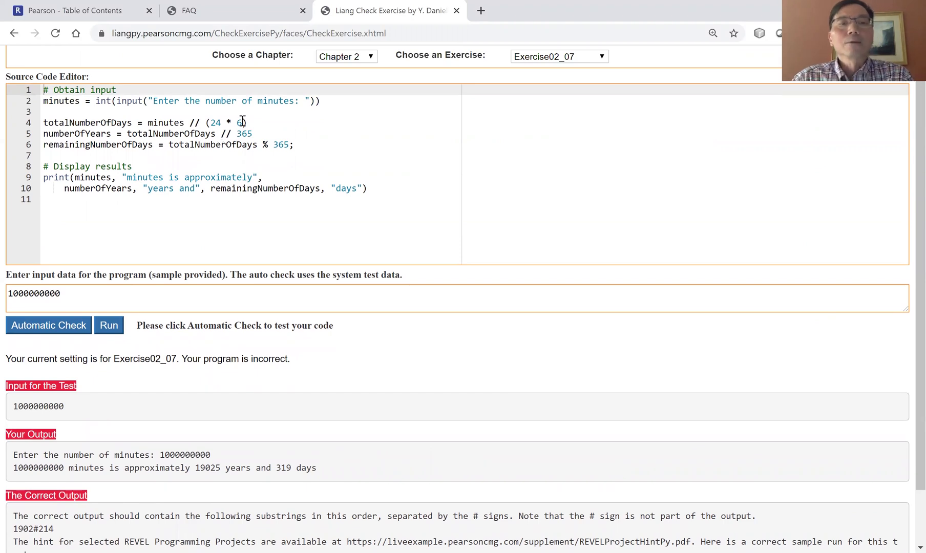
Step: Add the 0 back so line 4 divides by (24 * 60), recheck, and confirm the program is correct
click(242, 124)
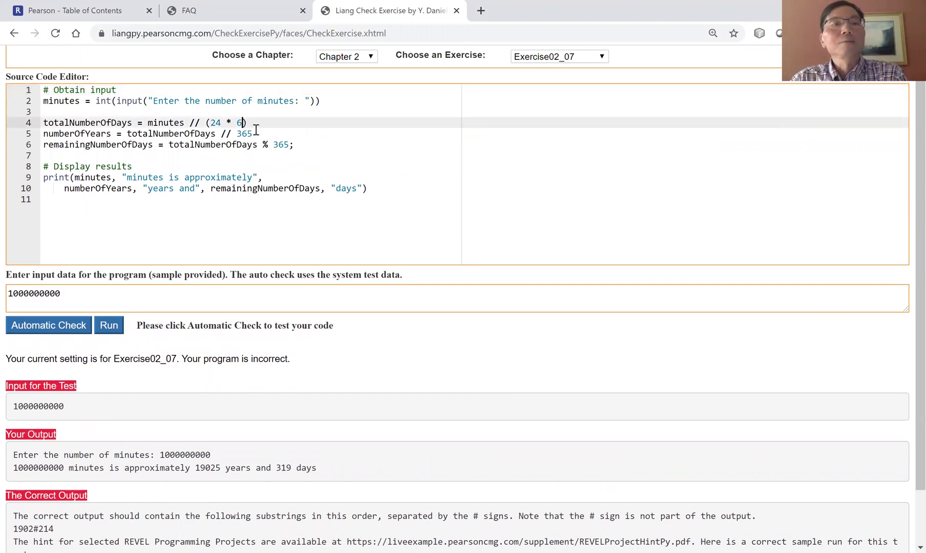
text(0)
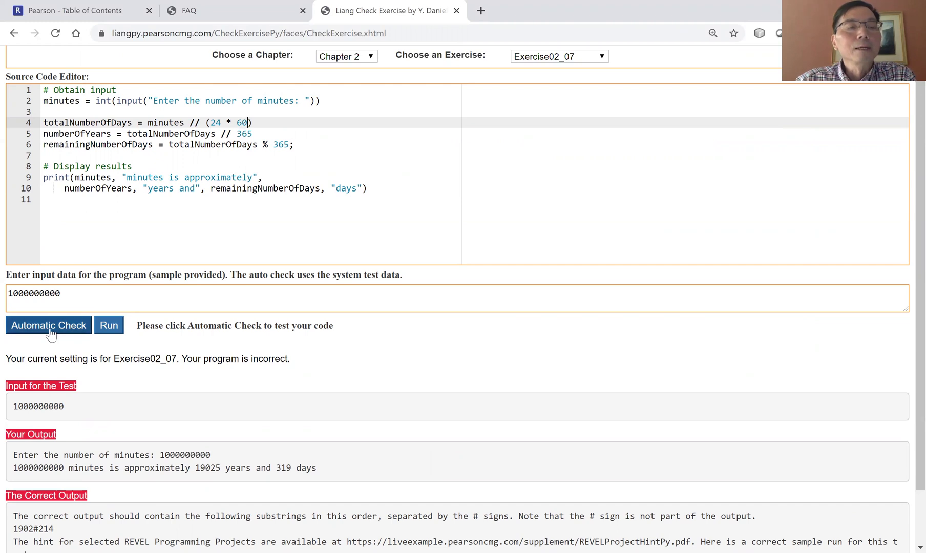
click(51, 333)
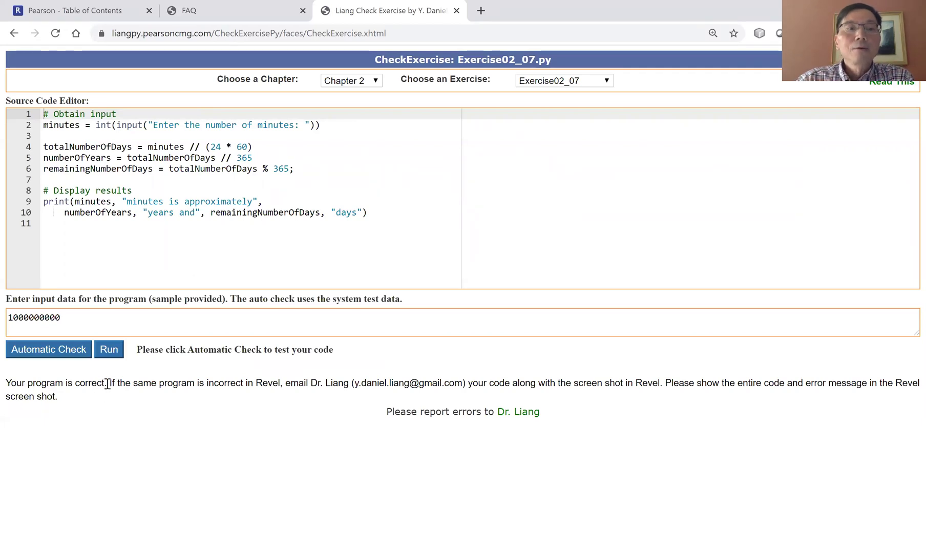
drag(110, 383, 281, 389)
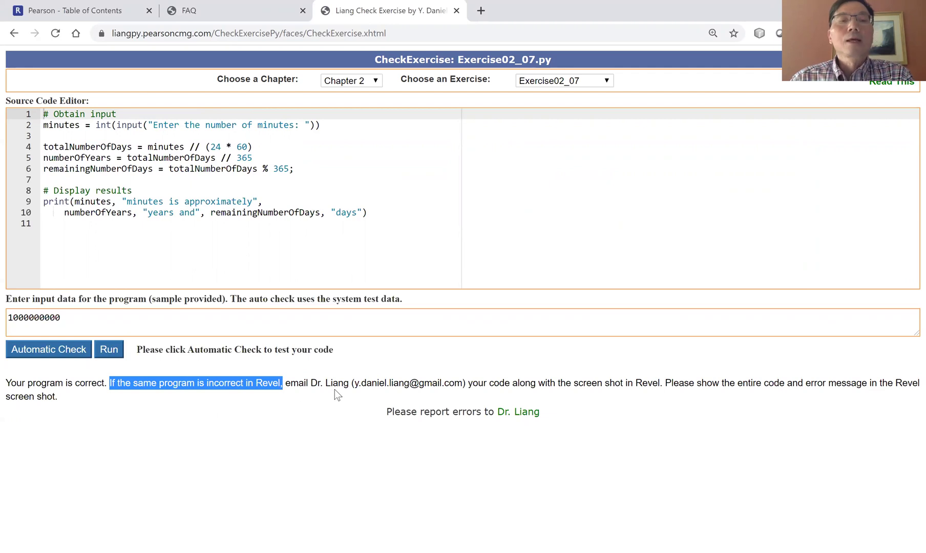